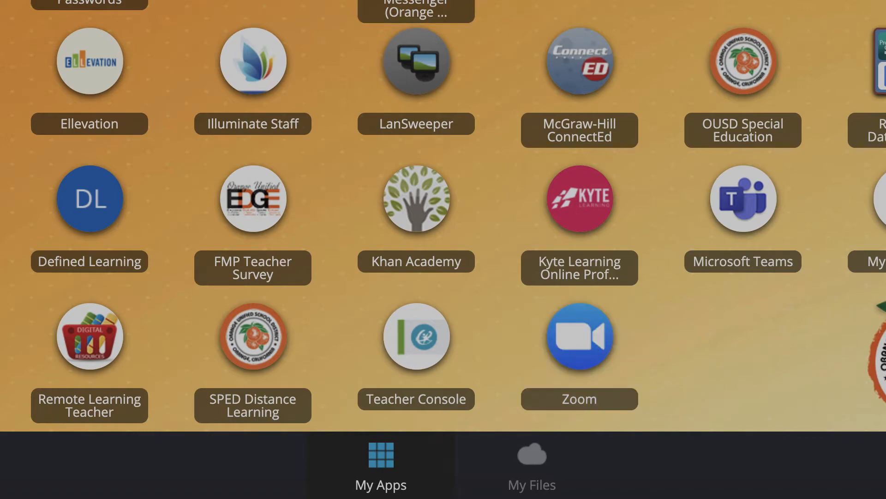
Open zoom.us in a new browser tab and choose to sign in with SSO
{"action": "key", "text": "super+t"}
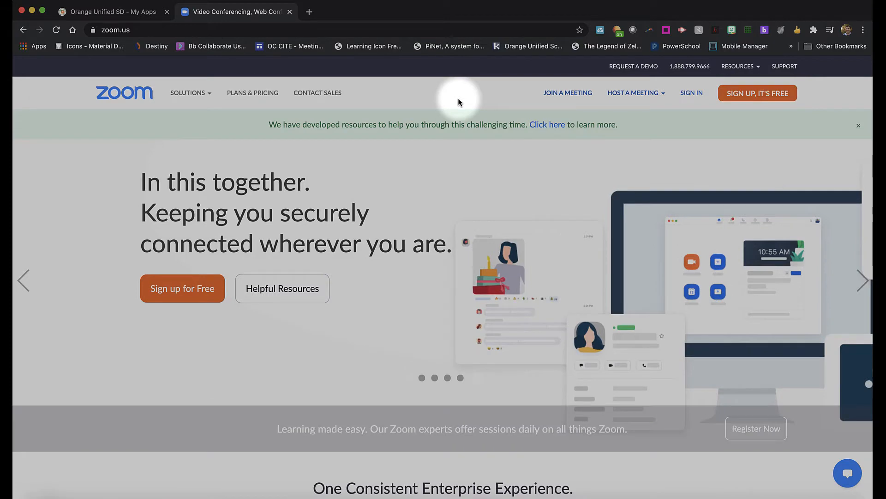
{"action": "left_click", "coordinate": [692, 93]}
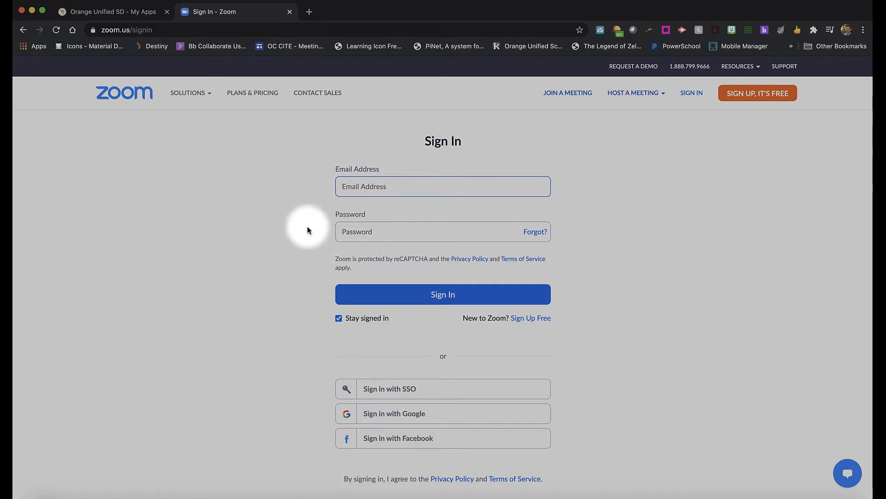
{"action": "scroll", "coordinate": [275, 237], "scroll_direction": "down", "scroll_amount": 3}
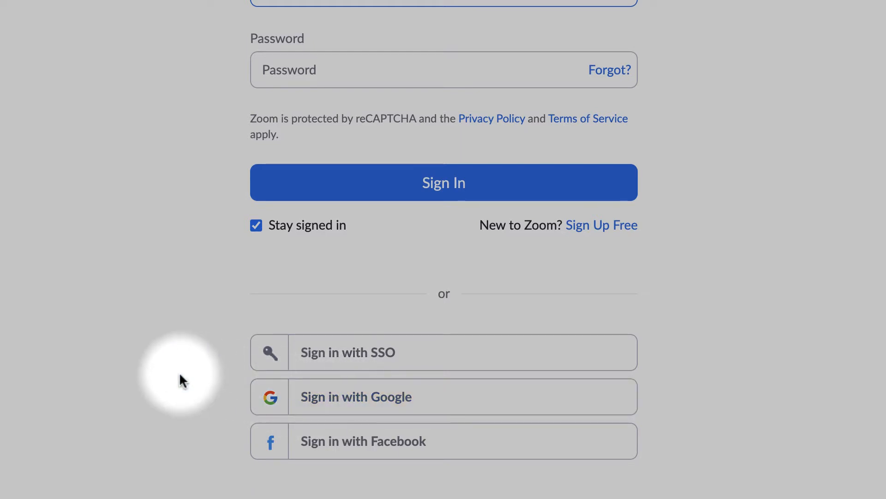
{"action": "left_click", "coordinate": [374, 362]}
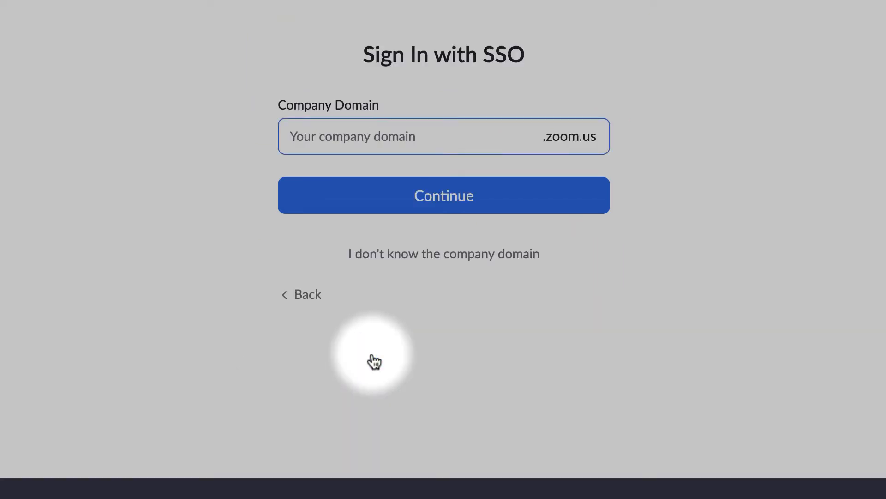
Enter the company domain orangeusd-org and continue signing in
{"action": "type", "text": "orangeusd"}
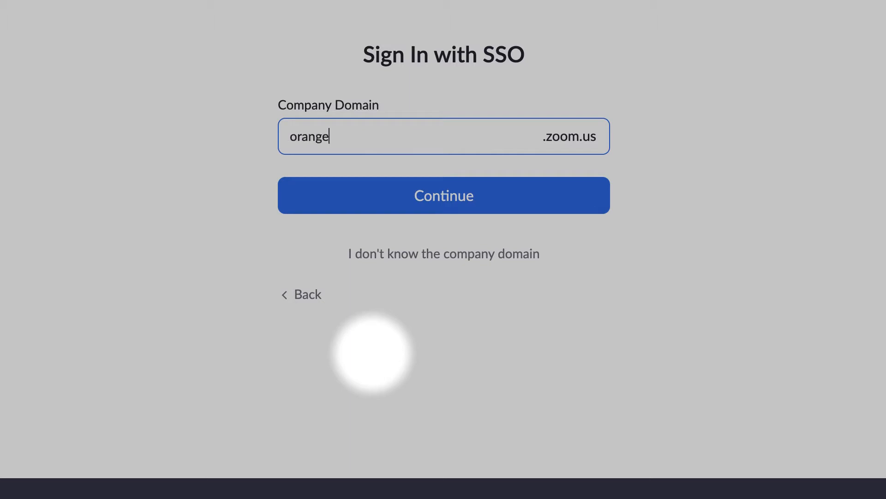
{"action": "type", "text": "-org"}
{"action": "left_click", "coordinate": [438, 203]}
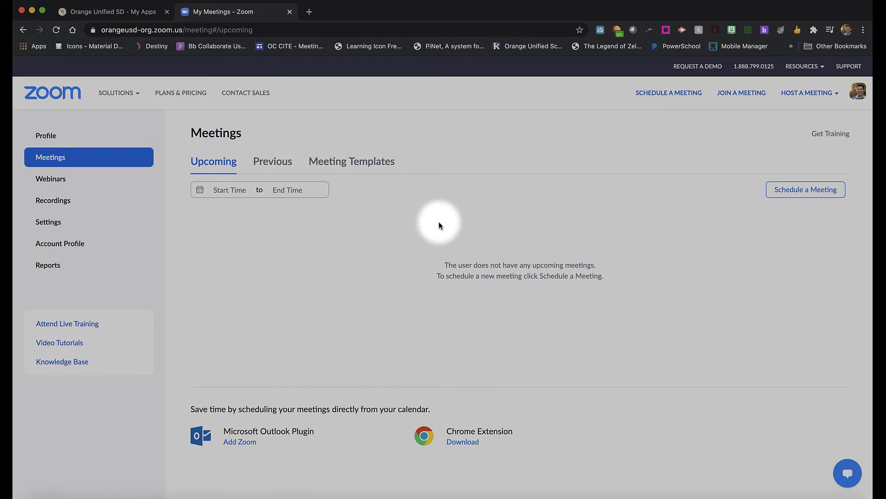
Open the account profile and review its settings
{"action": "left_click", "coordinate": [134, 16]}
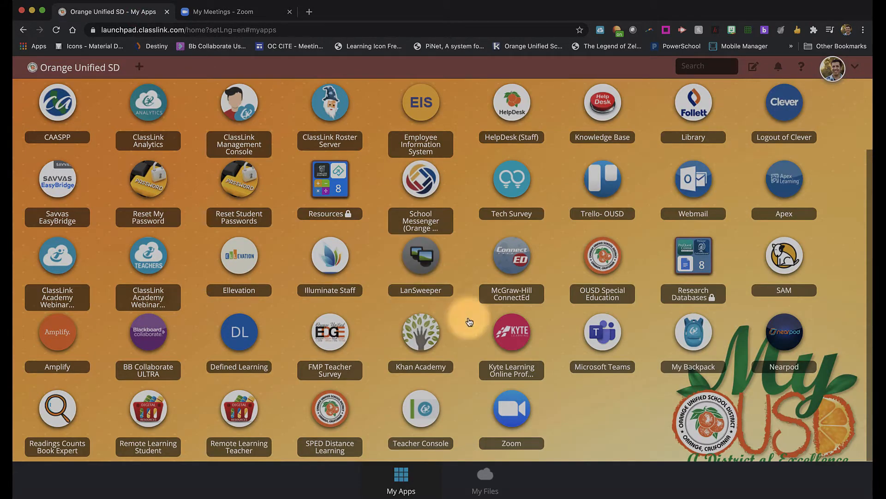
{"action": "left_click", "coordinate": [235, 13]}
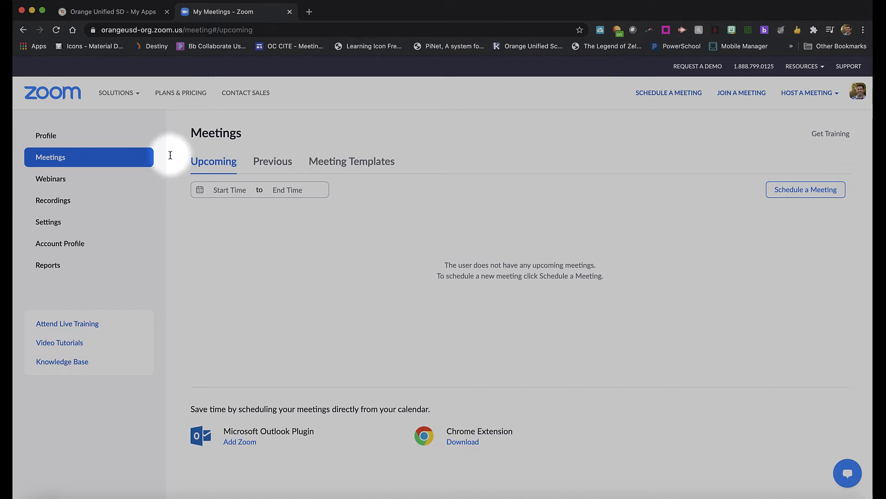
{"action": "left_click", "coordinate": [859, 98]}
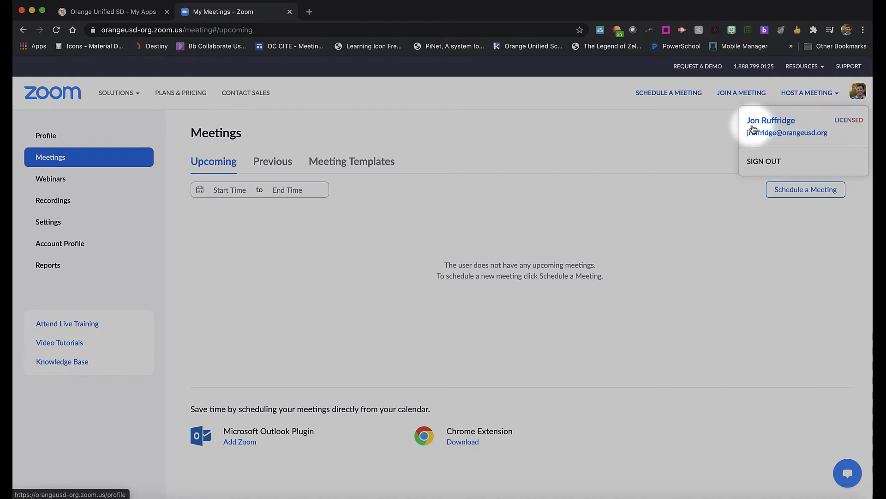
{"action": "left_click", "coordinate": [753, 126]}
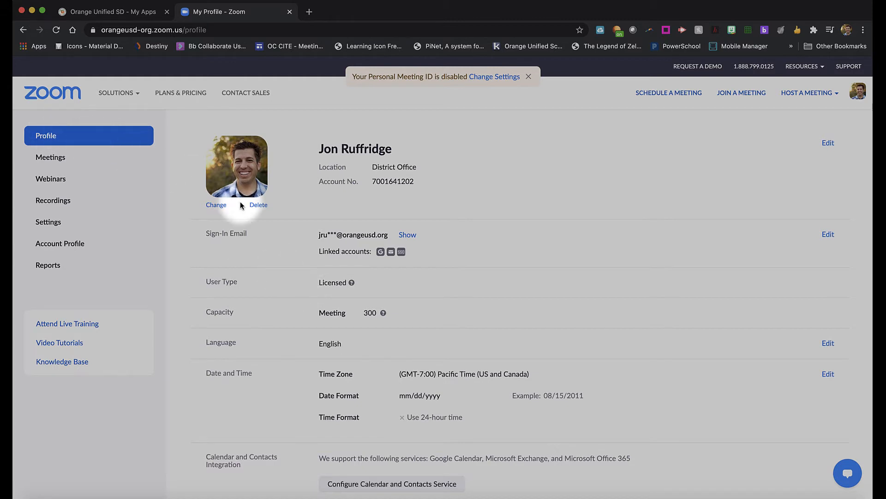
{"action": "scroll", "coordinate": [271, 224], "scroll_direction": "down", "scroll_amount": 1}
{"action": "scroll", "coordinate": [271, 224], "scroll_direction": "down", "scroll_amount": 2}
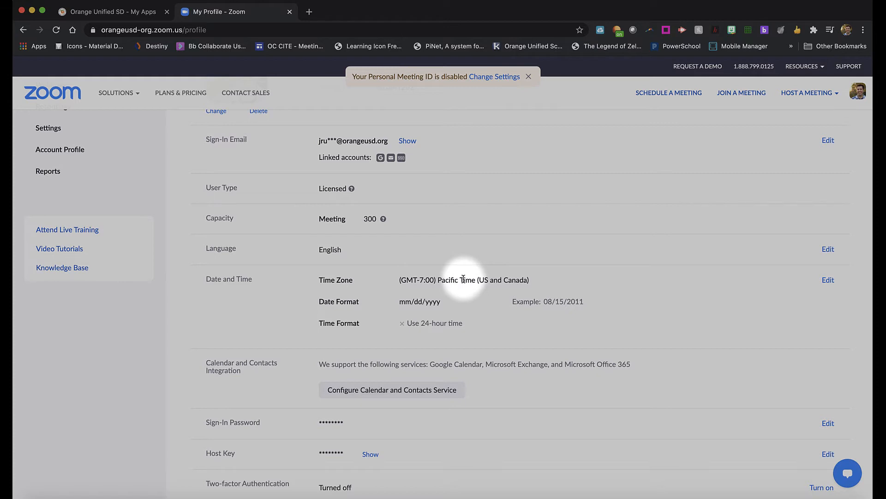
{"action": "scroll", "coordinate": [274, 318], "scroll_direction": "down", "scroll_amount": 3}
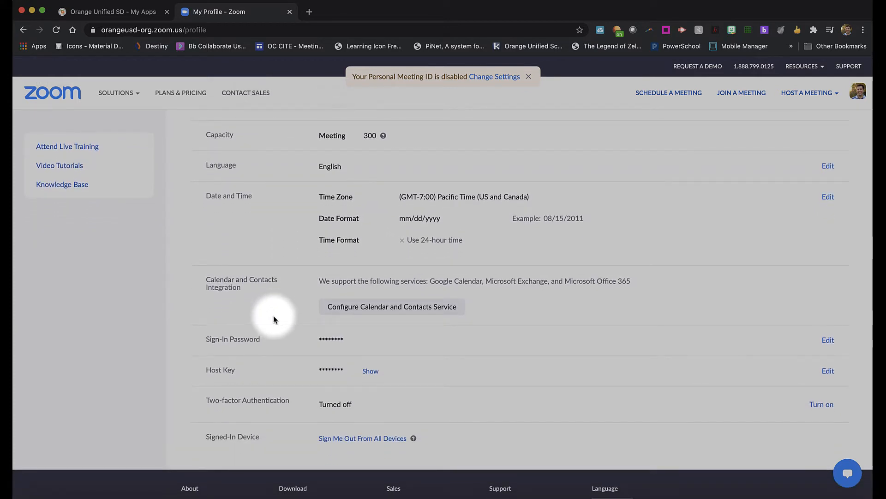
{"action": "scroll", "coordinate": [273, 318], "scroll_direction": "up", "scroll_amount": 5}
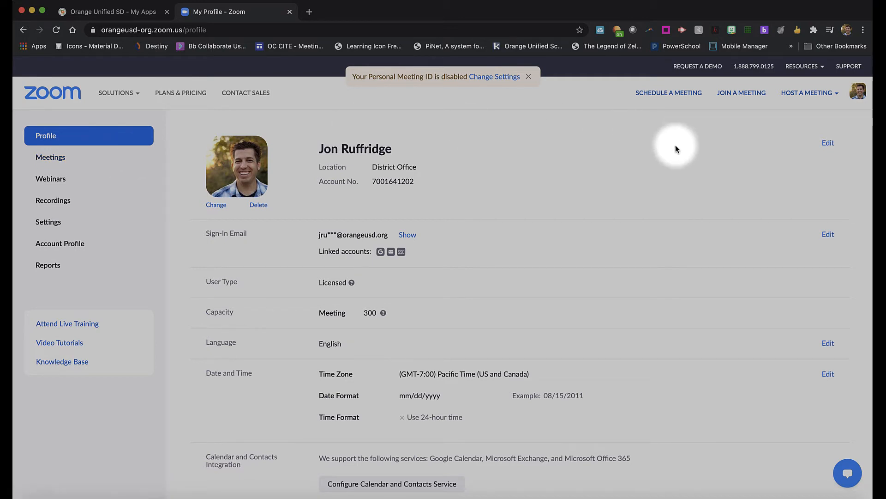
Start scheduling a new meeting from the Meetings page with the topic My Test Meeting
{"action": "left_click", "coordinate": [837, 95]}
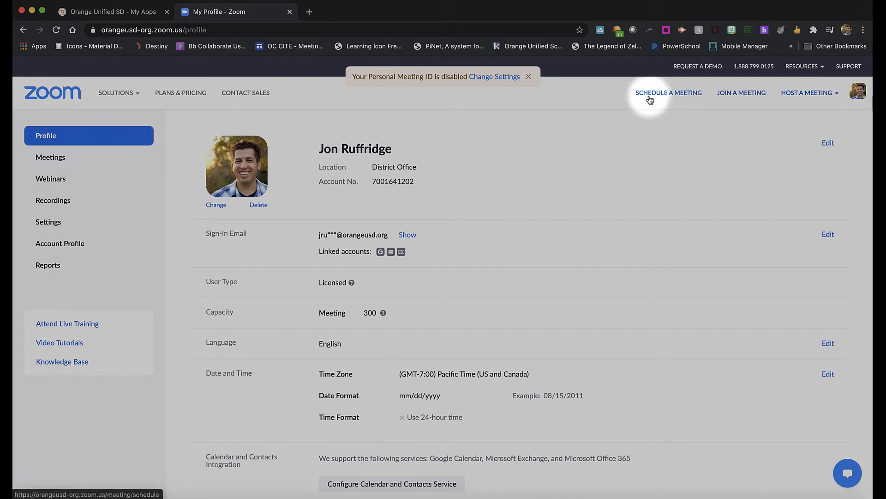
{"action": "left_click", "coordinate": [55, 158]}
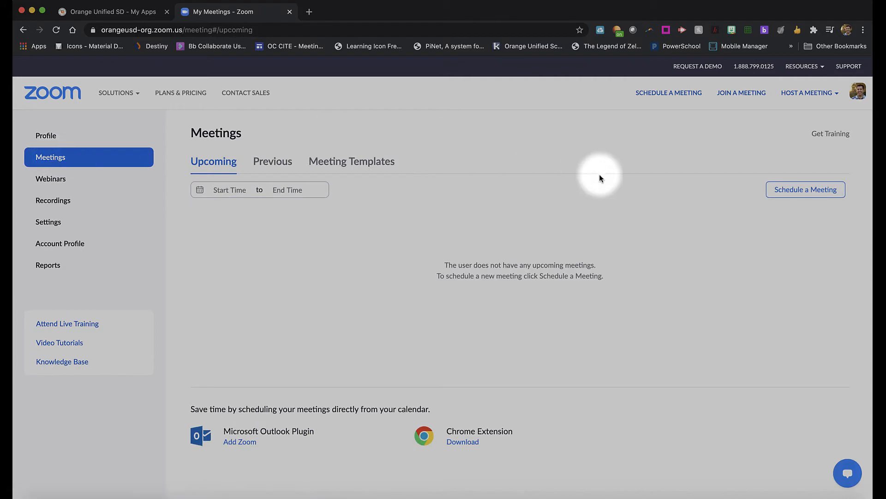
{"action": "left_click", "coordinate": [812, 197]}
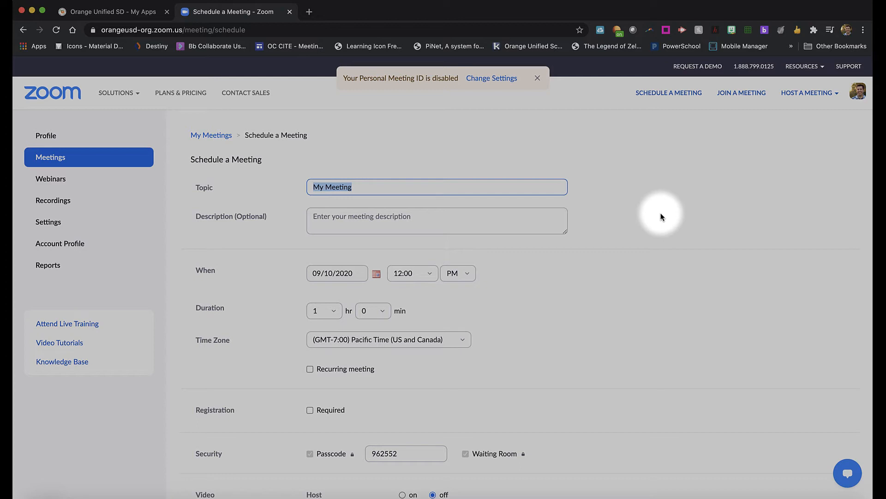
{"action": "type", "text": "My Test M"}
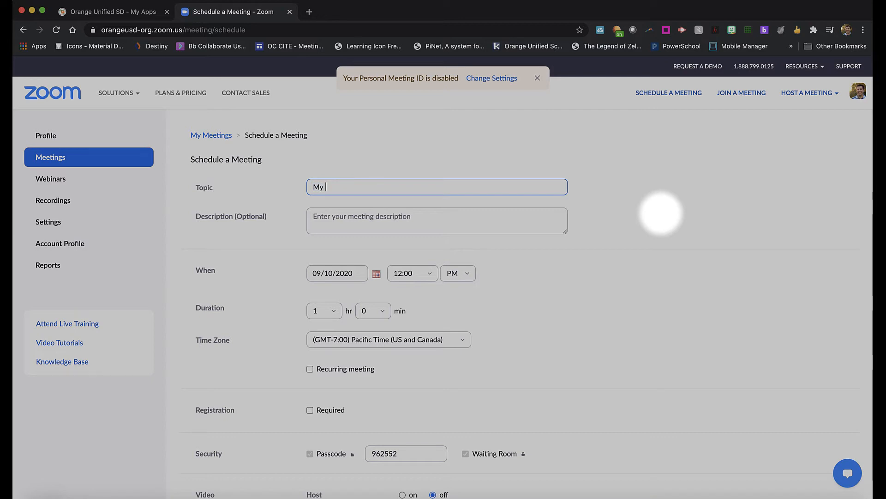
{"action": "type", "text": "eeting"}
Switch the meeting's start time period to AM
{"action": "left_click", "coordinate": [382, 225]}
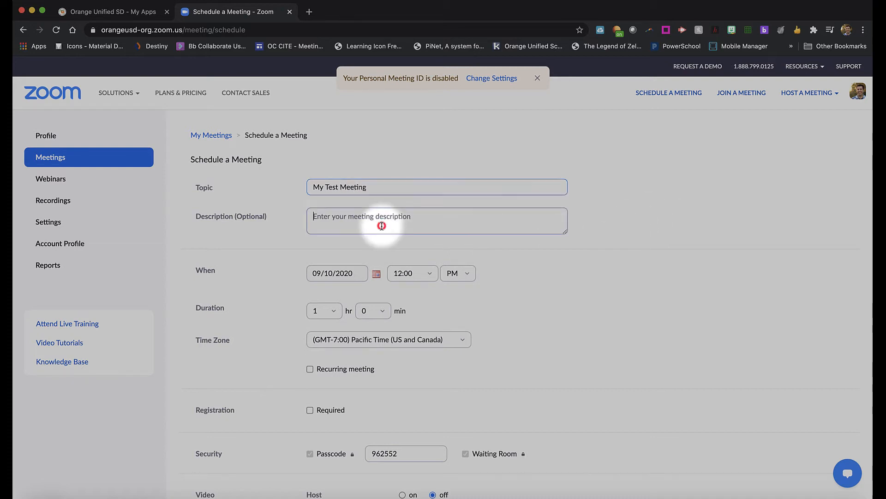
{"action": "scroll", "coordinate": [272, 264], "scroll_direction": "down", "scroll_amount": 2}
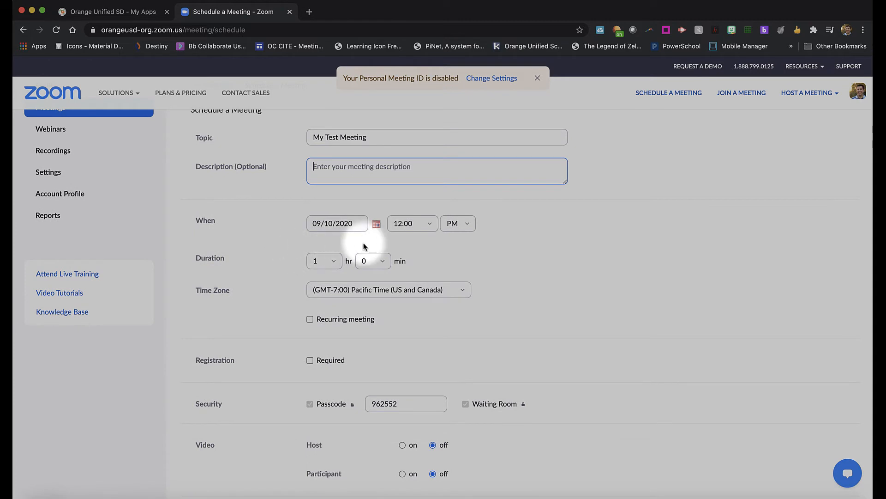
{"action": "left_click", "coordinate": [431, 226]}
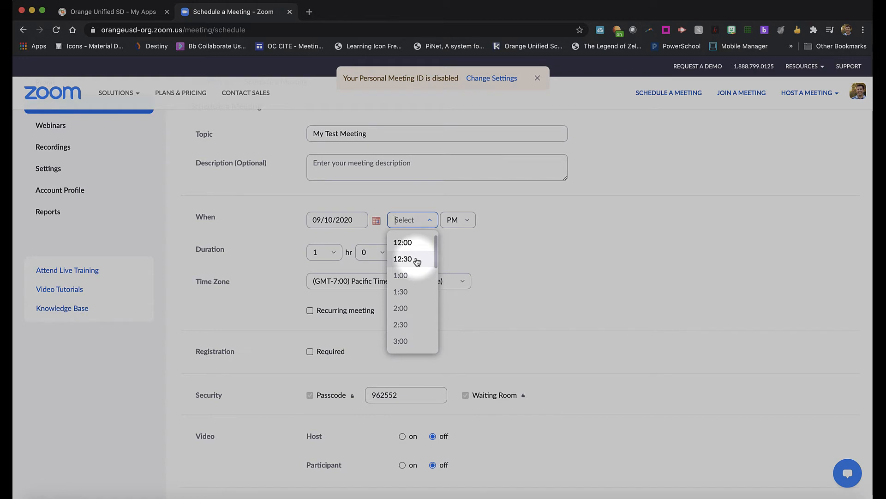
{"action": "scroll", "coordinate": [417, 261], "scroll_direction": "up", "scroll_amount": 1}
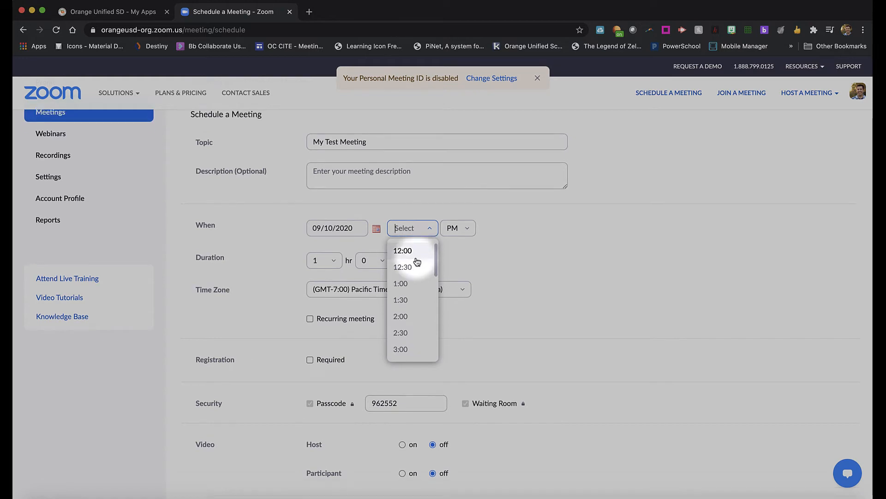
{"action": "left_click", "coordinate": [459, 230]}
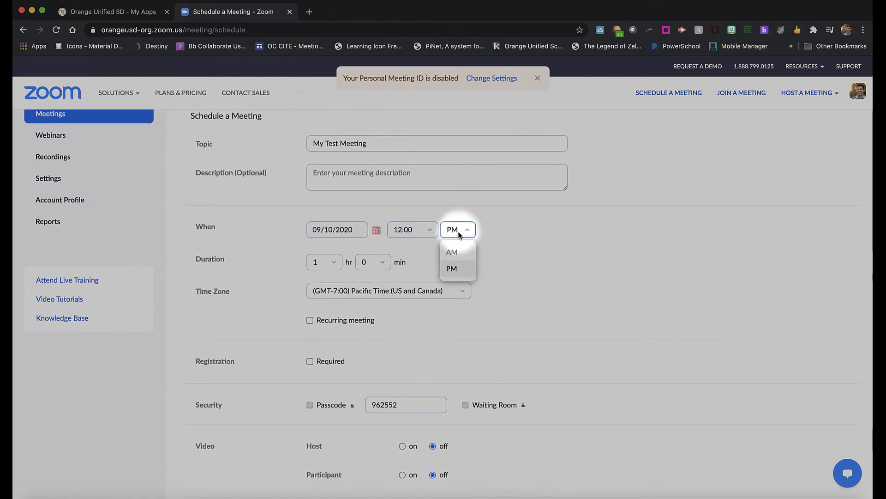
{"action": "left_click", "coordinate": [456, 251]}
Set the meeting's start time to 11:30
{"action": "left_click", "coordinate": [423, 230]}
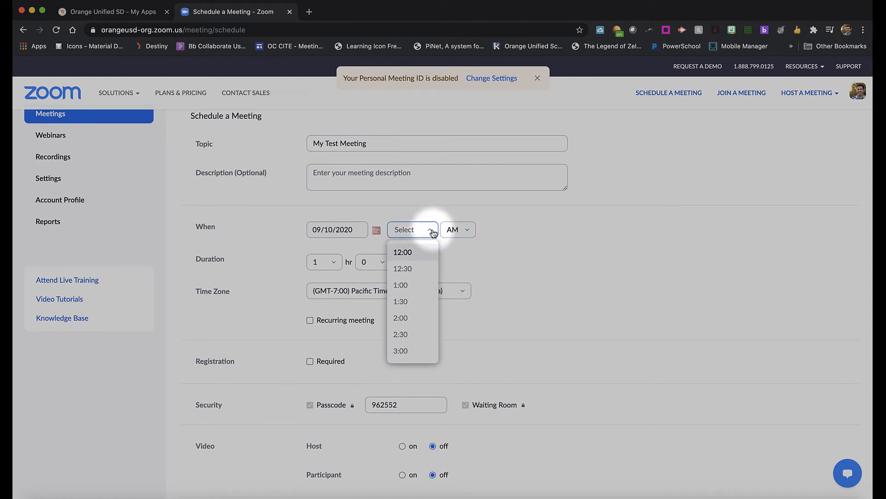
{"action": "left_click", "coordinate": [453, 229]}
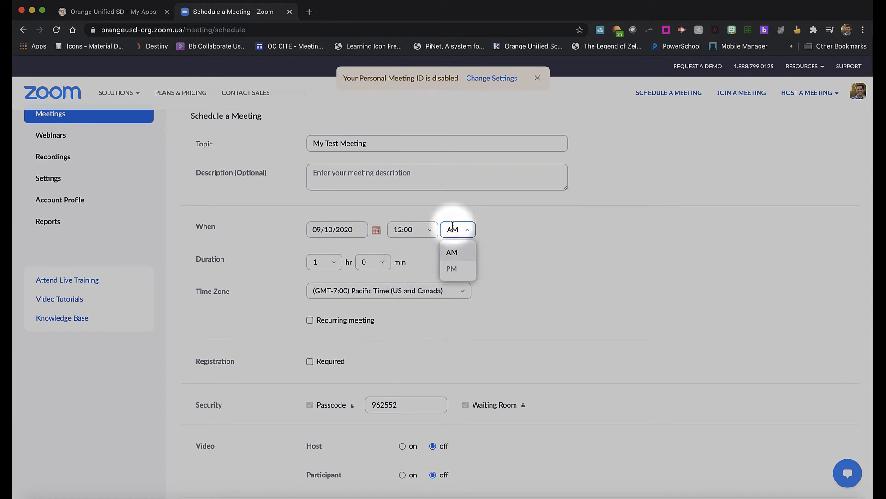
{"action": "left_click", "coordinate": [425, 228]}
{"action": "scroll", "coordinate": [422, 266], "scroll_direction": "up", "scroll_amount": 1}
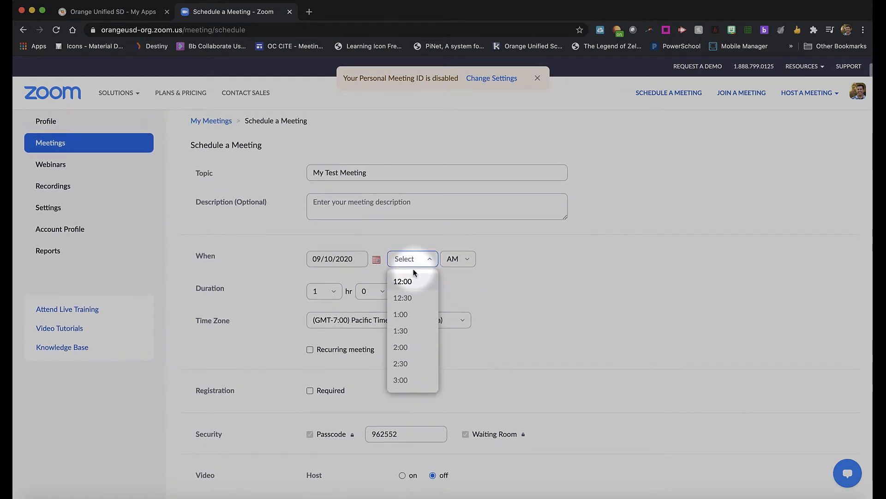
{"action": "scroll", "coordinate": [406, 327], "scroll_direction": "down", "scroll_amount": 6}
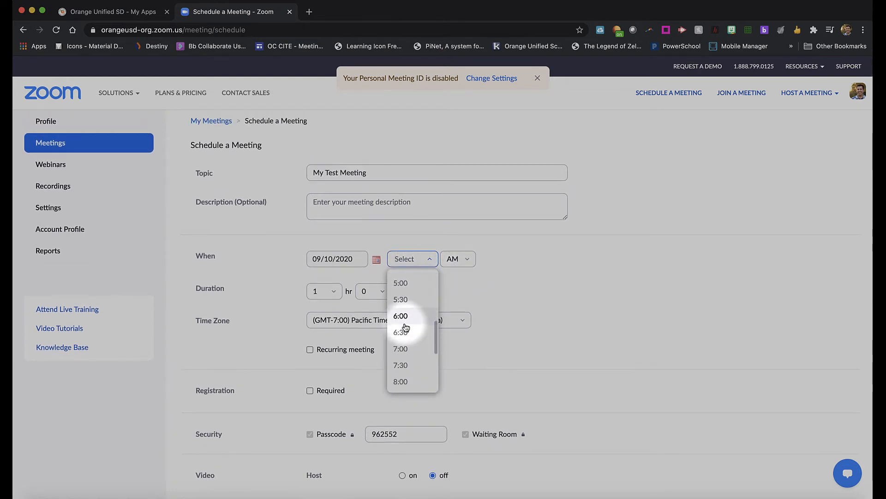
{"action": "scroll", "coordinate": [406, 341], "scroll_direction": "down", "scroll_amount": 2}
{"action": "left_click", "coordinate": [406, 381]}
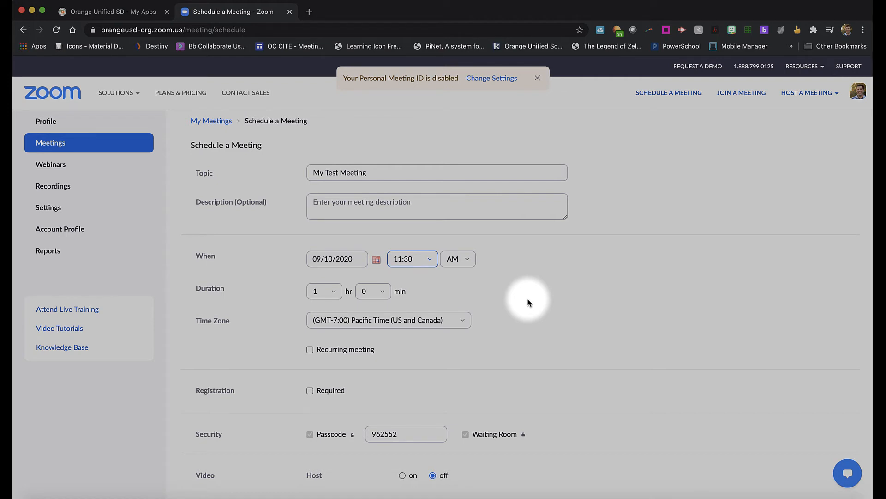
Make the meeting a recurring meeting
{"action": "left_click", "coordinate": [319, 291]}
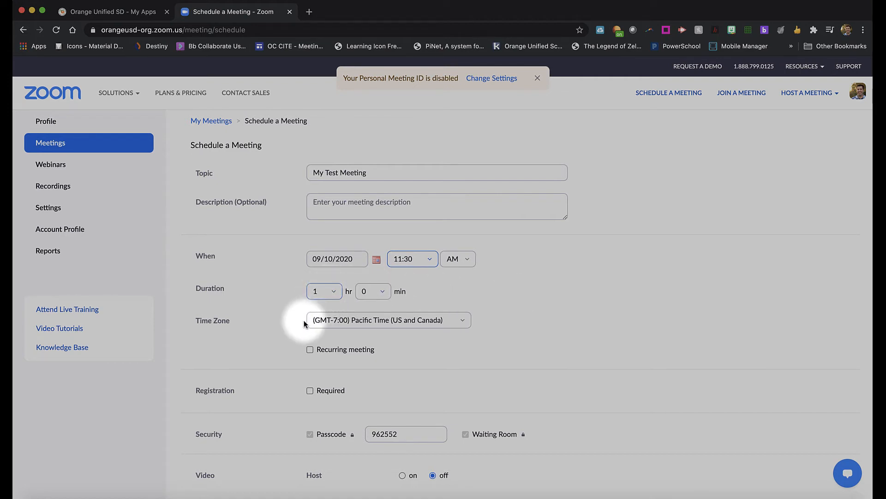
{"action": "left_click", "coordinate": [323, 321]}
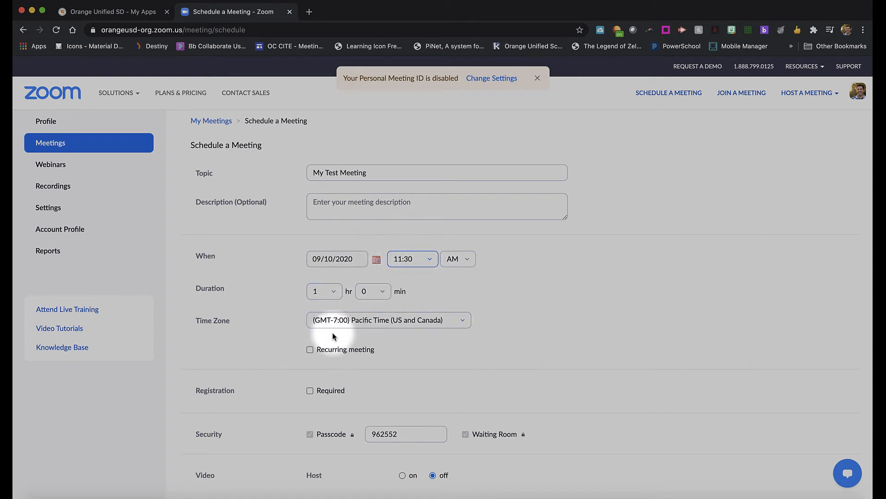
{"action": "left_click", "coordinate": [310, 349]}
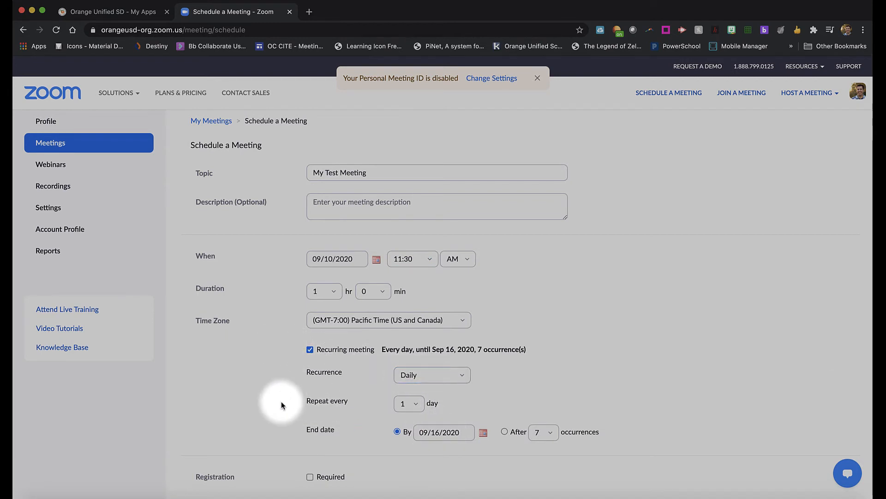
Turn on host video for the meeting
{"action": "scroll", "coordinate": [280, 406], "scroll_direction": "down", "scroll_amount": 5}
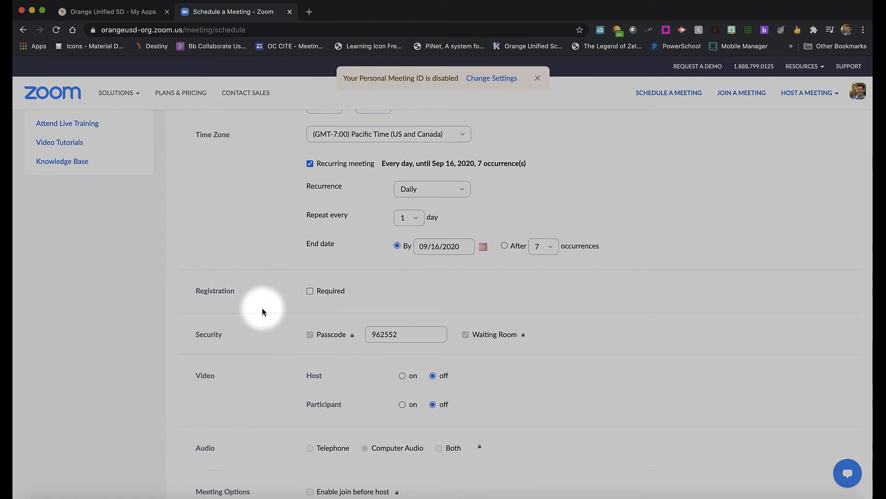
{"action": "scroll", "coordinate": [263, 311], "scroll_direction": "down", "scroll_amount": 2}
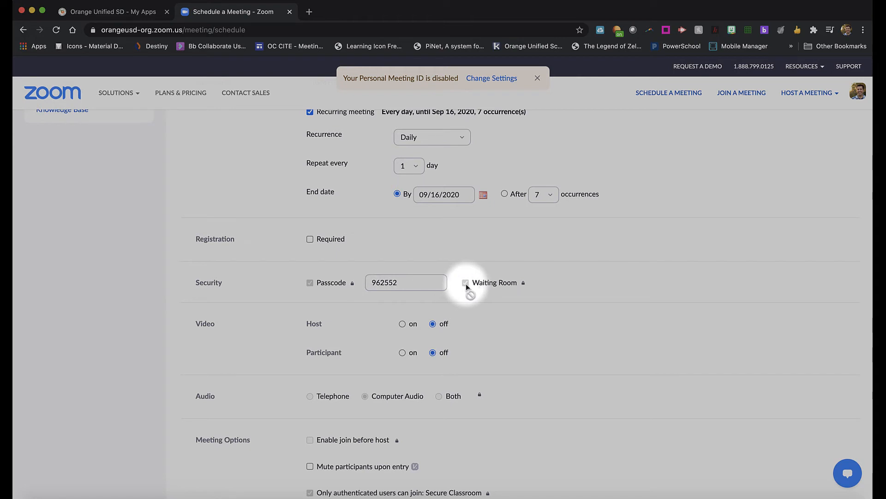
{"action": "mouse_move", "coordinate": [522, 283]}
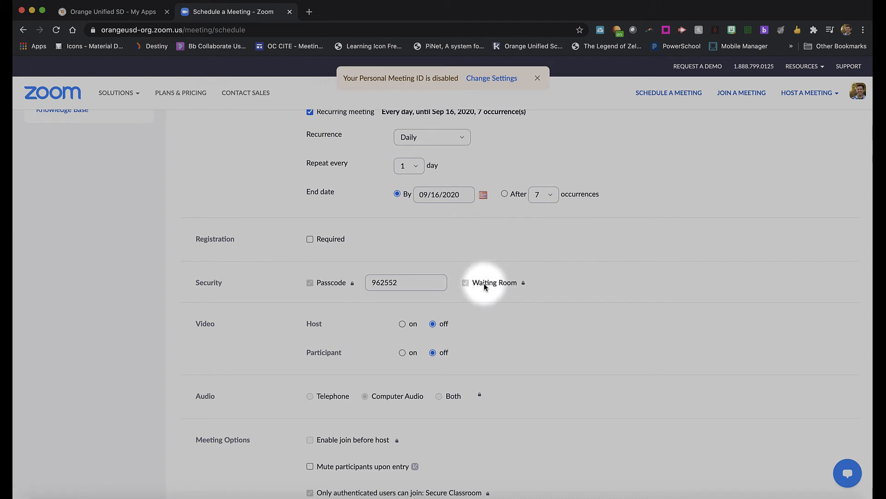
{"action": "scroll", "coordinate": [253, 326], "scroll_direction": "down", "scroll_amount": 3}
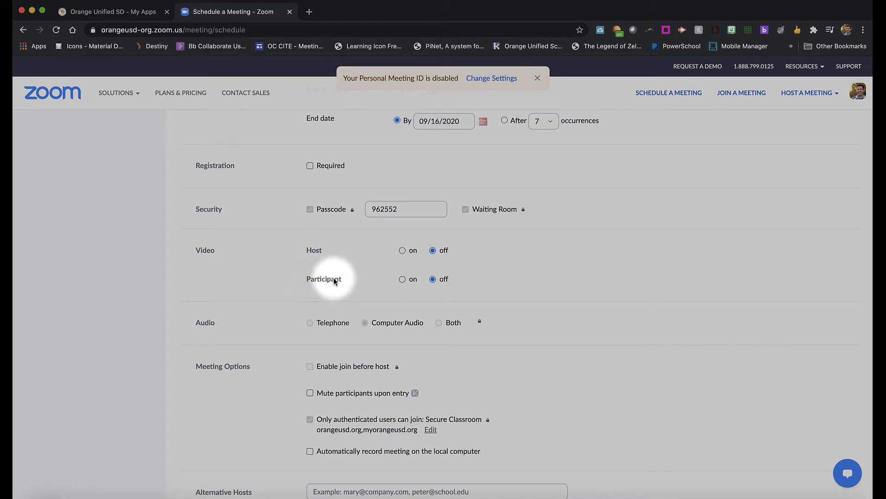
{"action": "left_click", "coordinate": [401, 251]}
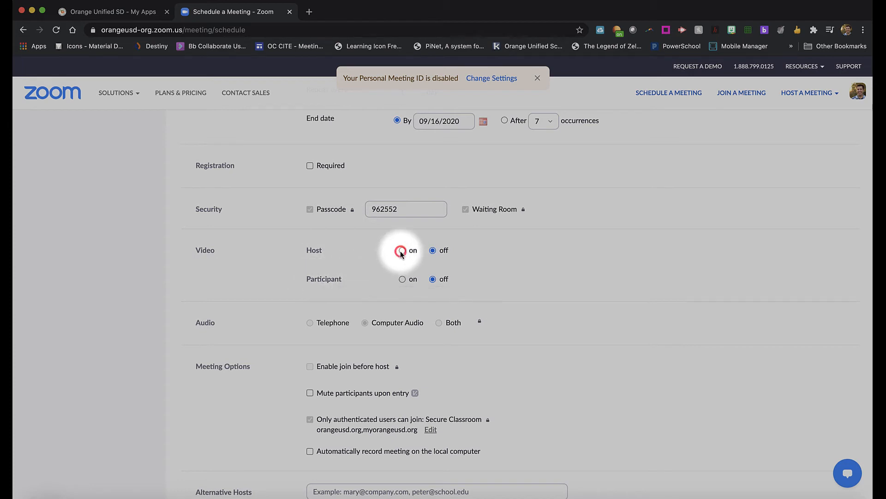
Turn on participant video for the meeting
{"action": "left_click", "coordinate": [402, 279]}
{"action": "scroll", "coordinate": [273, 276], "scroll_direction": "down", "scroll_amount": 1}
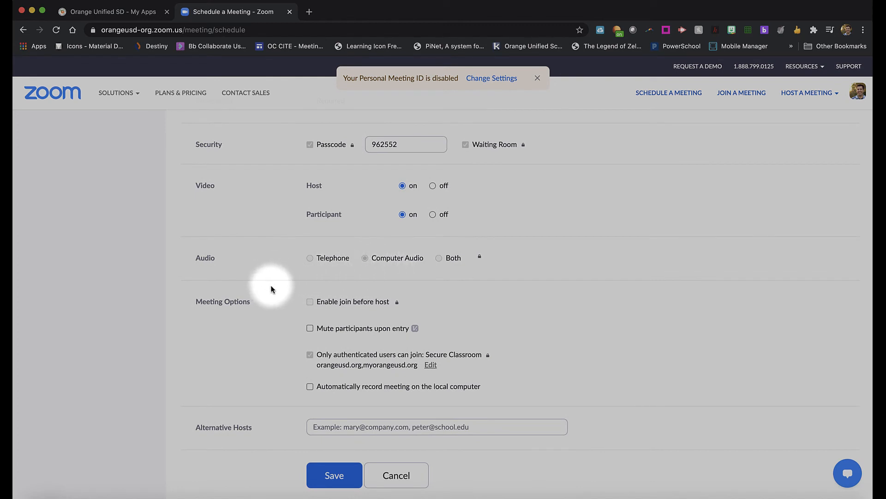
{"action": "scroll", "coordinate": [277, 322], "scroll_direction": "down", "scroll_amount": 2}
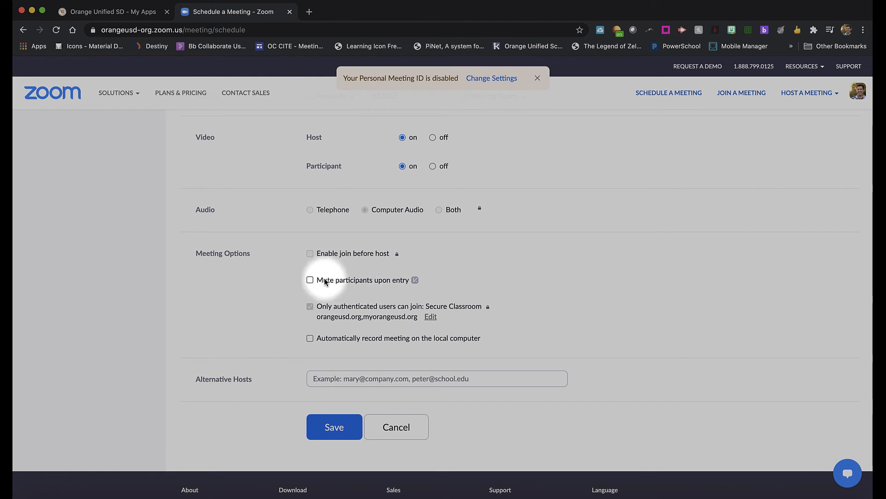
Try enabling the option to mute participants upon entry, then clear it again
{"action": "left_click", "coordinate": [310, 280]}
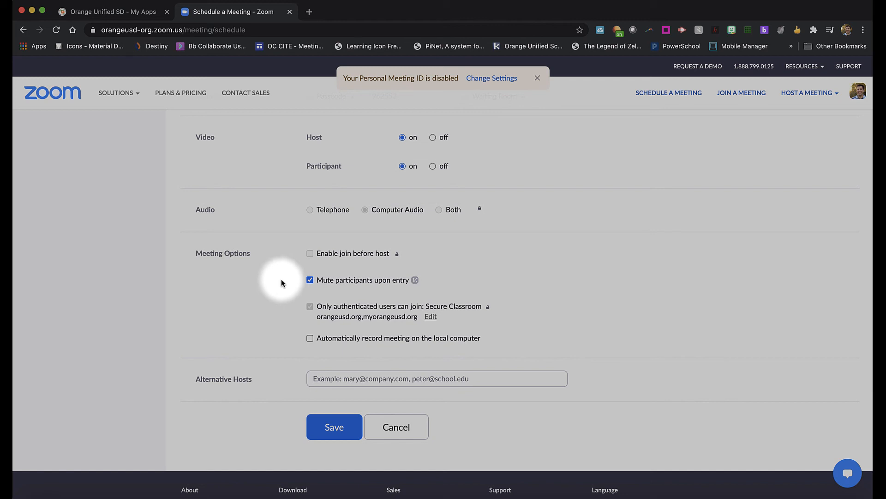
{"action": "left_click", "coordinate": [309, 280]}
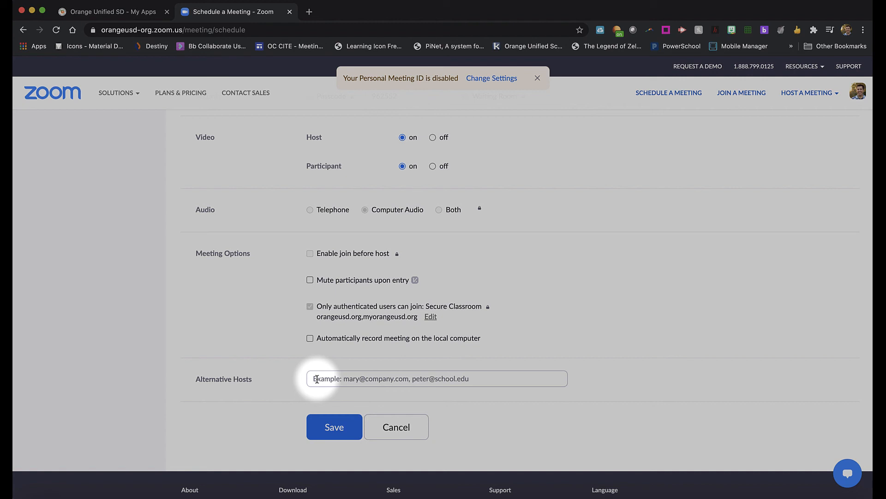
Save the scheduled meeting
{"action": "key", "text": "super+shift+2"}
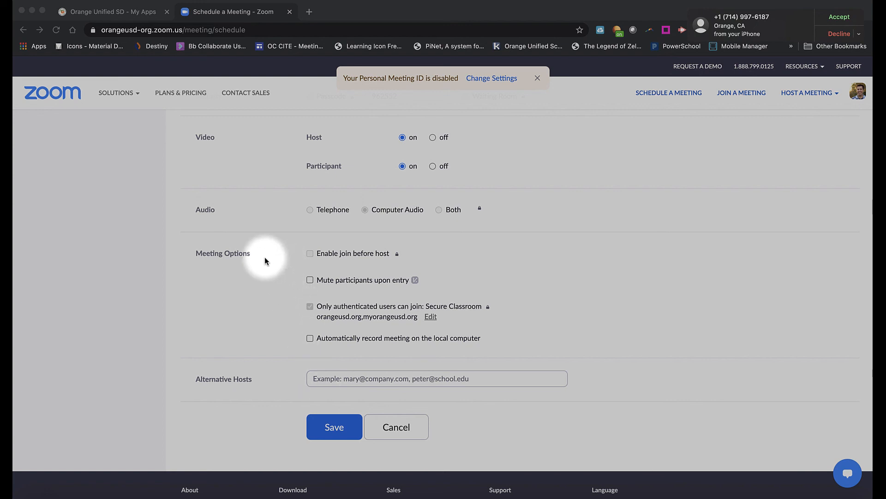
{"action": "left_click", "coordinate": [333, 430]}
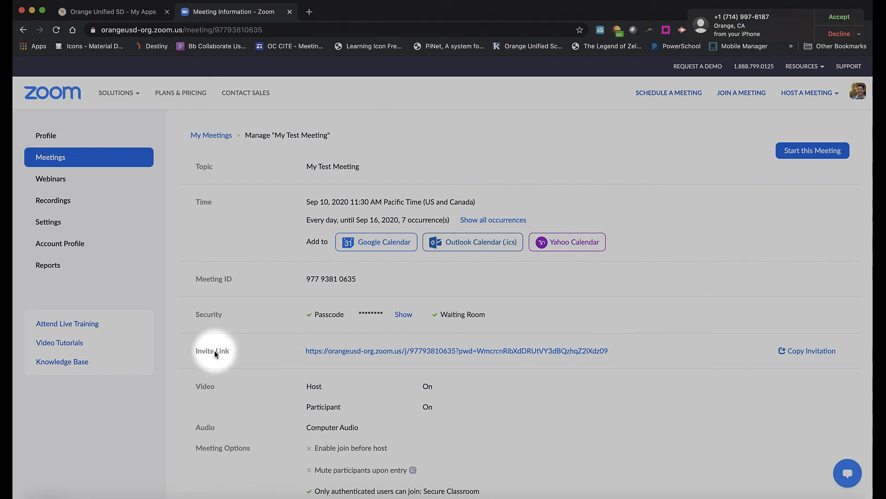
Open the meeting's copy-invitation dialog, read through the invitation text, and close it without copying
{"action": "left_click", "coordinate": [799, 350]}
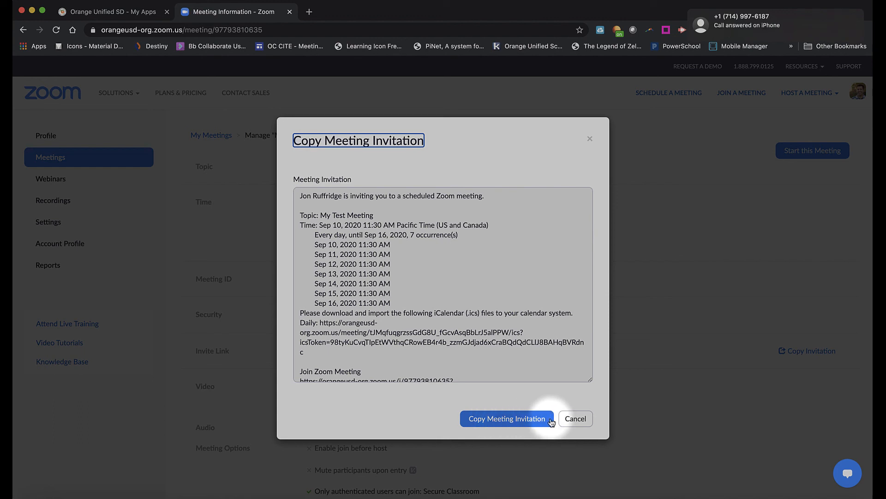
{"action": "scroll", "coordinate": [539, 325], "scroll_direction": "down", "scroll_amount": 3}
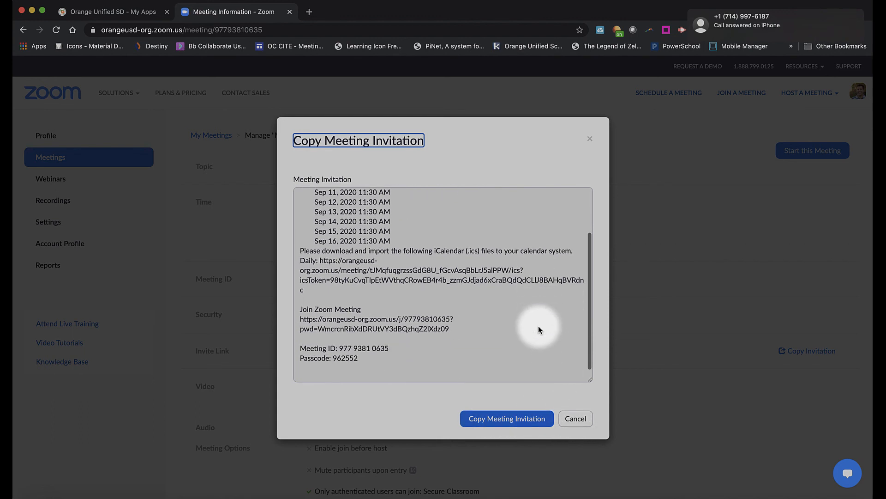
{"action": "left_click", "coordinate": [575, 418]}
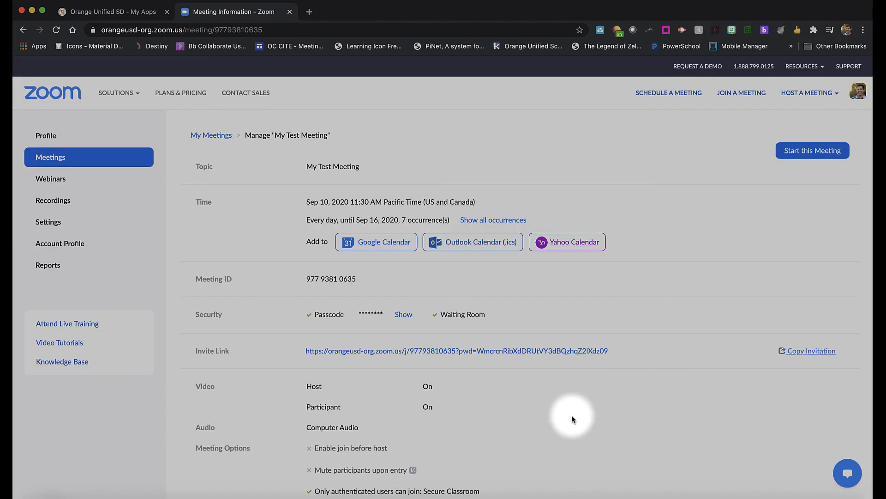